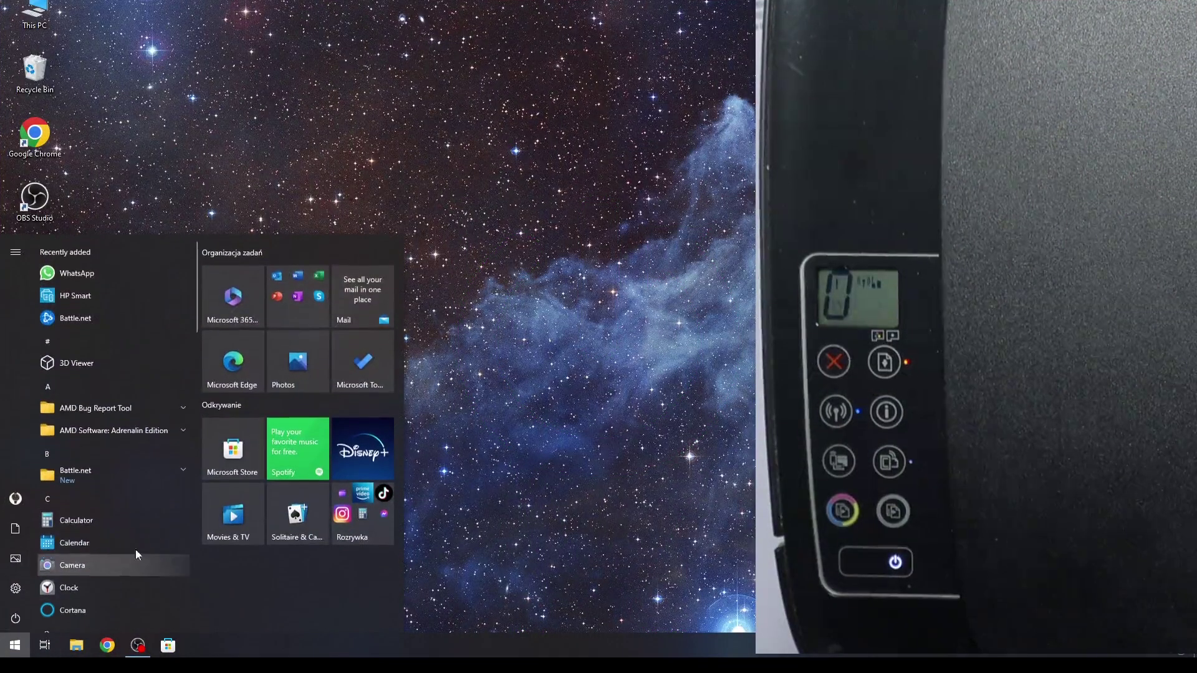
- Launch HP Smart and bring the HP Ink Tank Wireless 410 card back into view
click(103, 295)
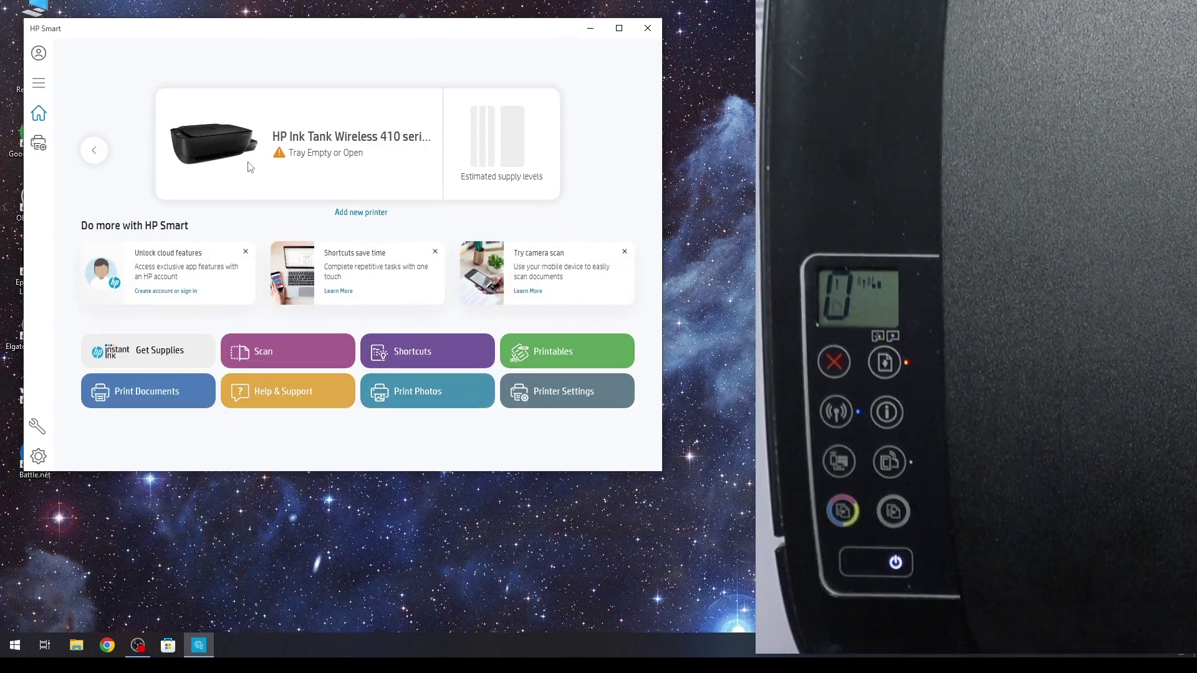
click(95, 151)
click(620, 151)
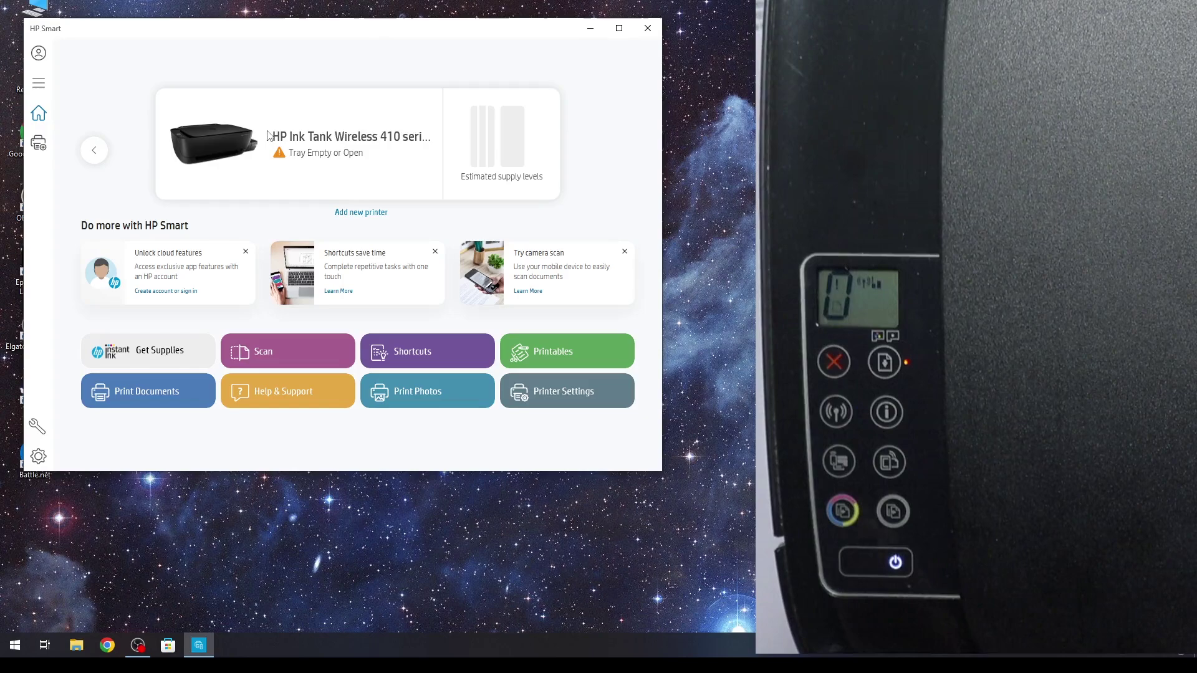
- Open the Ink Tank 410's status details twice, returning to the home screen each time
click(226, 143)
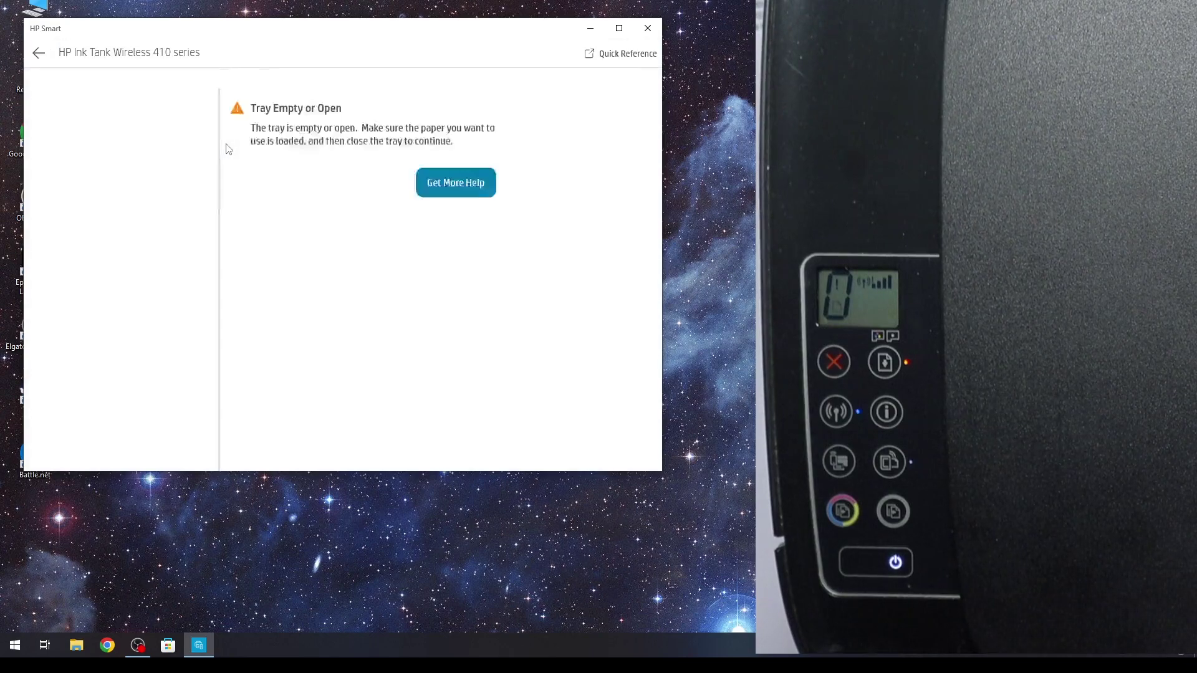
scroll(139, 331, down, 1)
scroll(140, 329, up, 1)
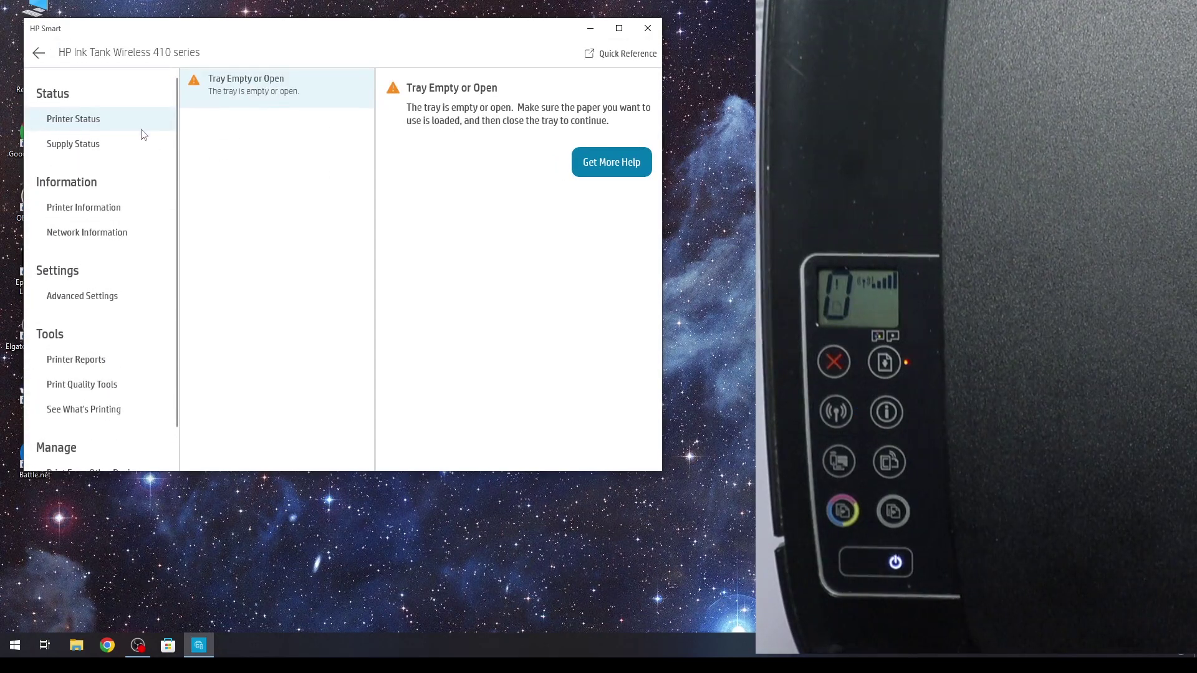
click(39, 52)
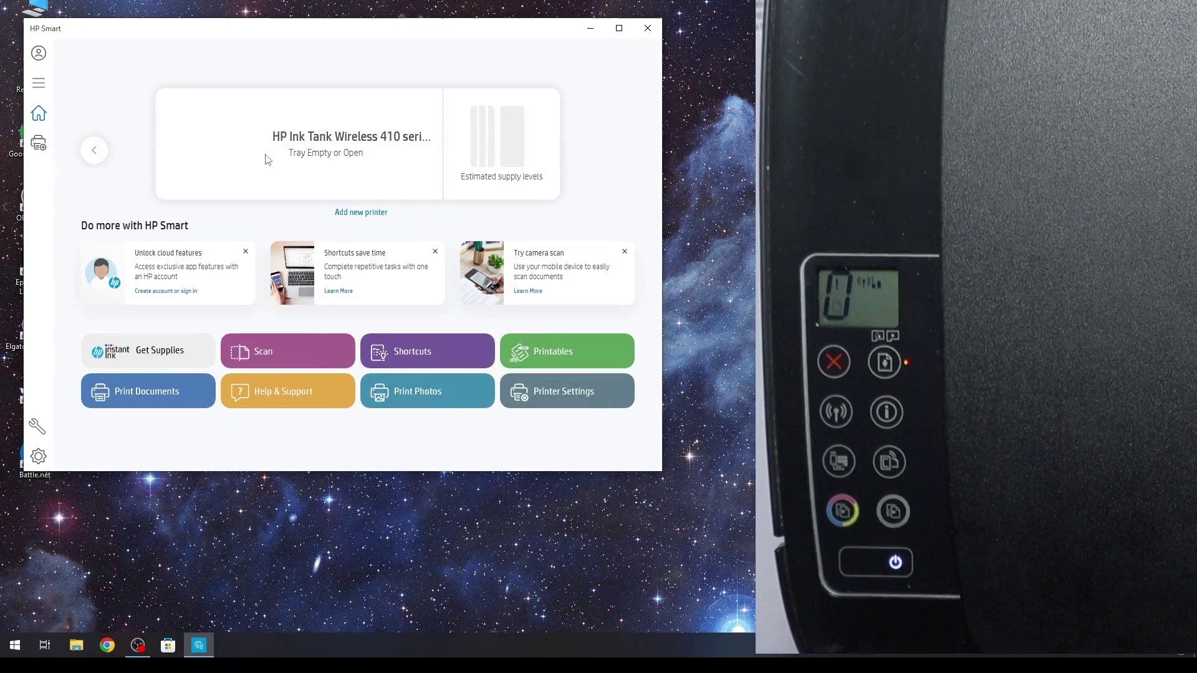
click(265, 159)
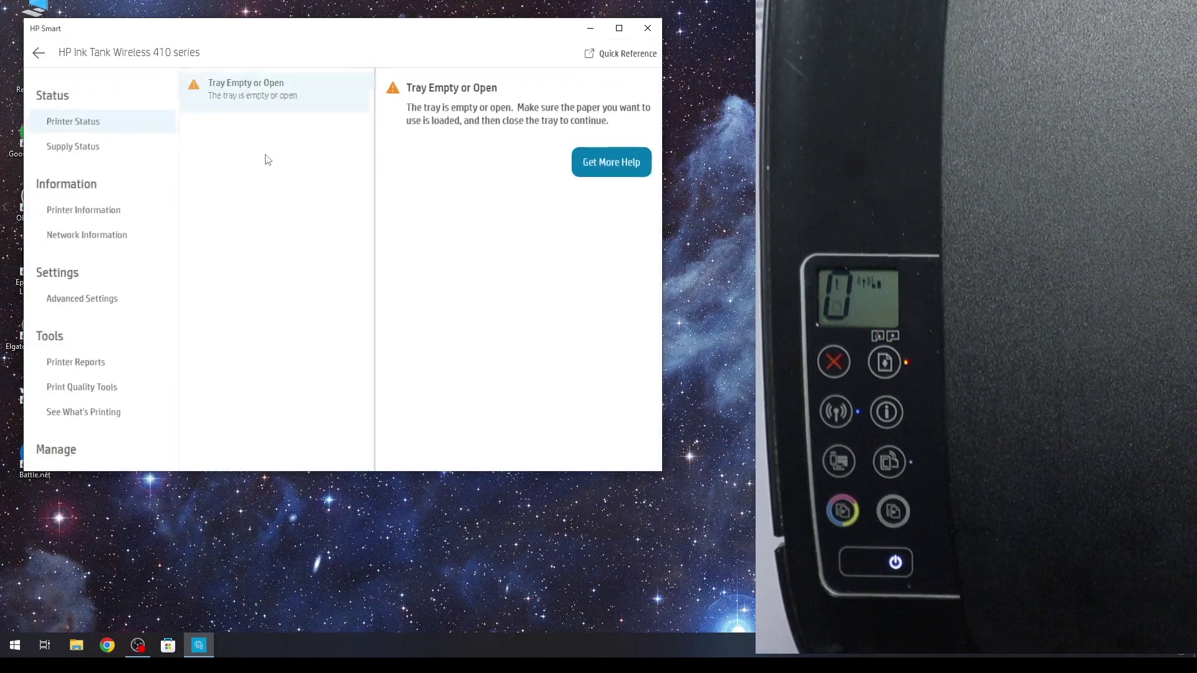
click(39, 52)
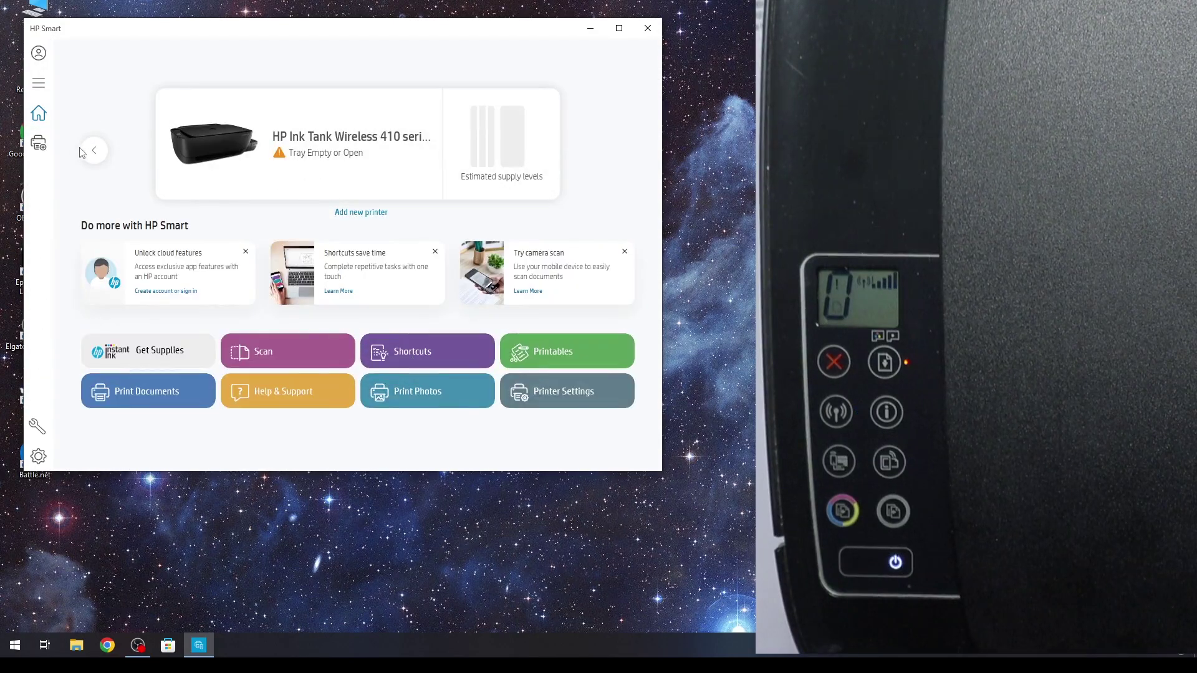
- Start an Add Printer search, cancel it, then open the Ink Tank 410 status page
click(94, 151)
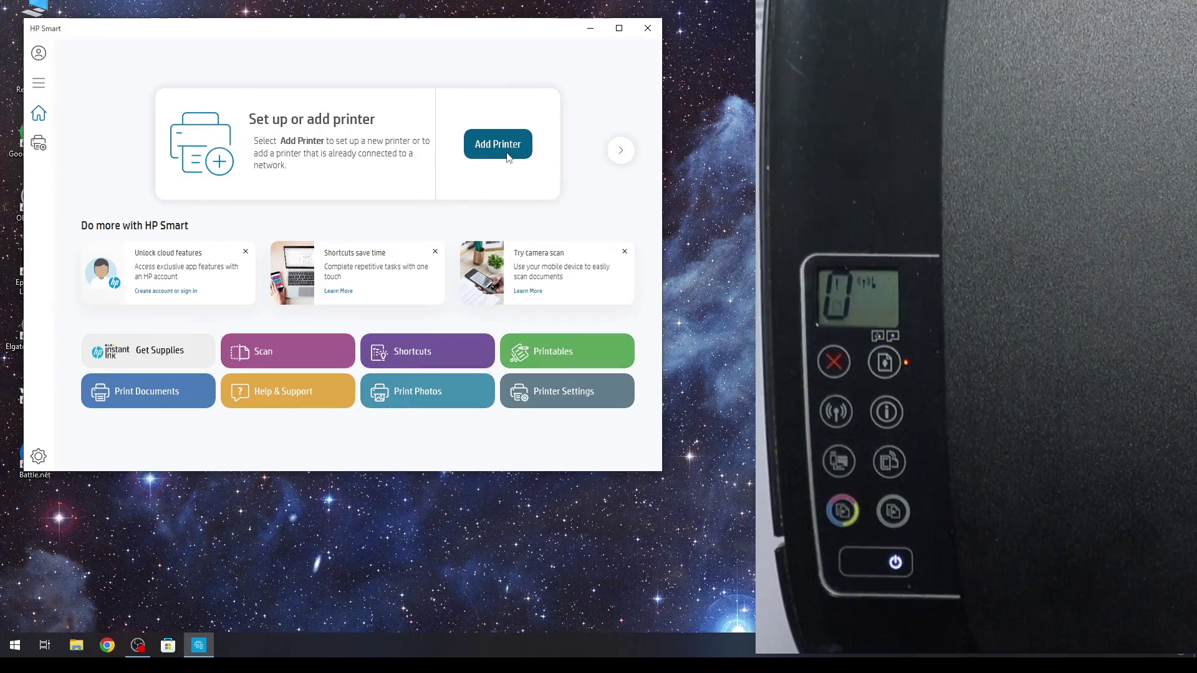
click(515, 145)
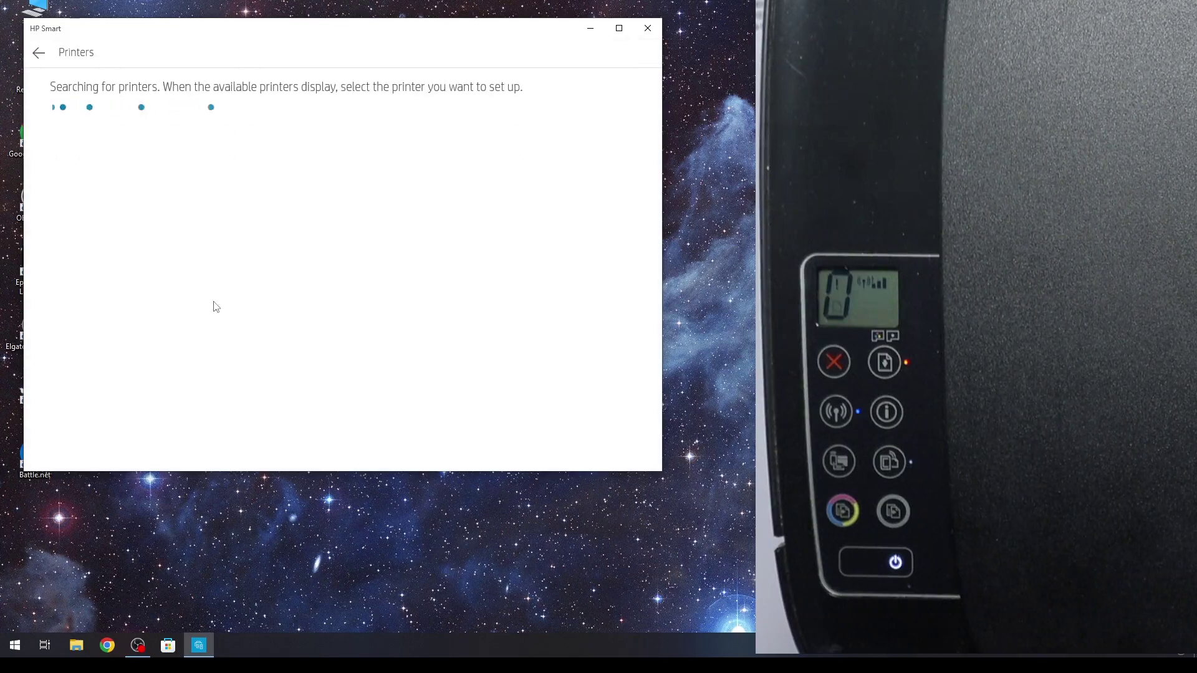
click(39, 52)
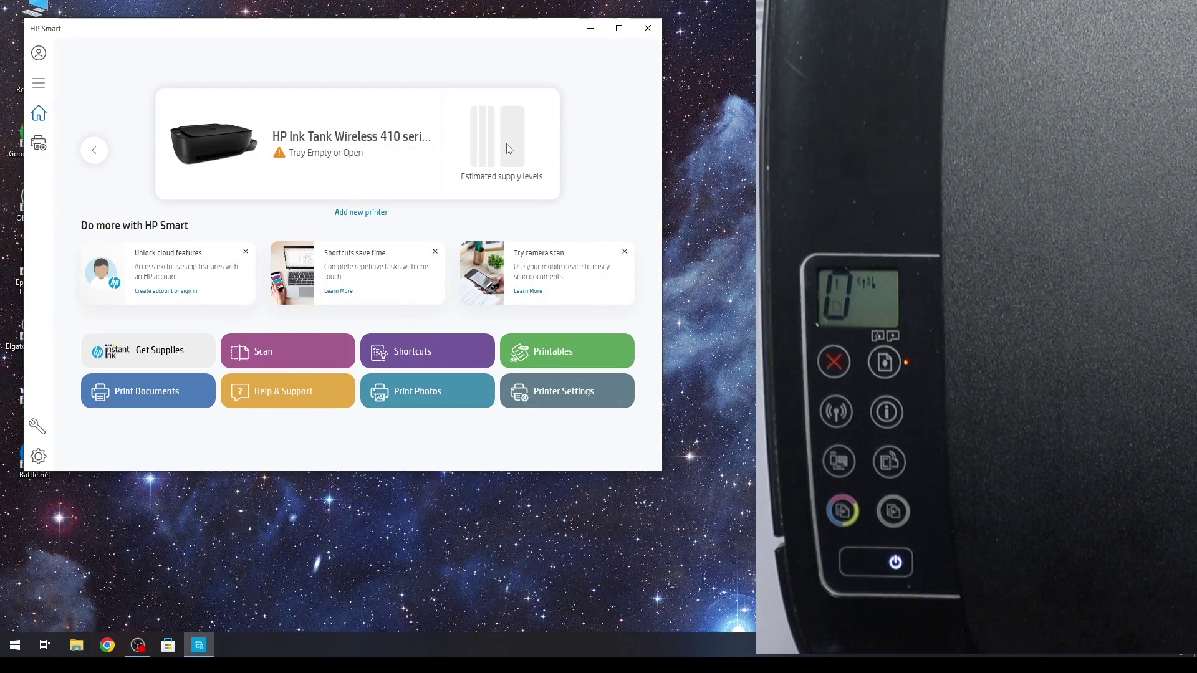
click(279, 147)
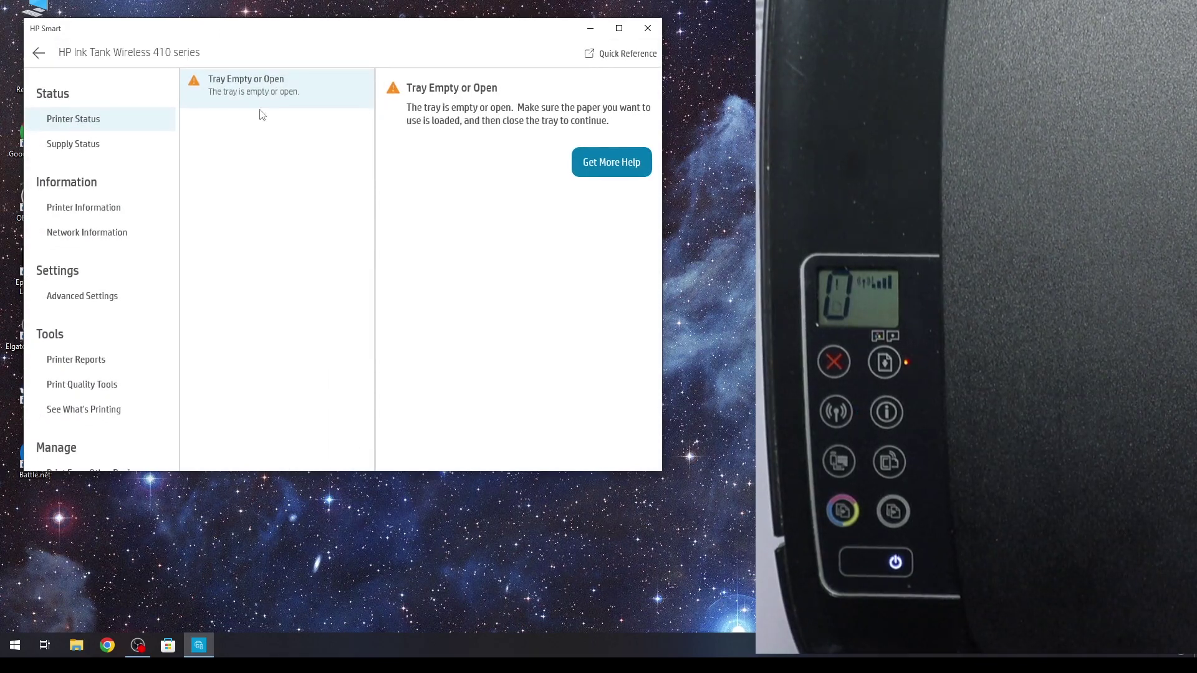
- In the Embedded Web Server, go to Settings > Restore Defaults > Restore Factory Defaults
click(136, 295)
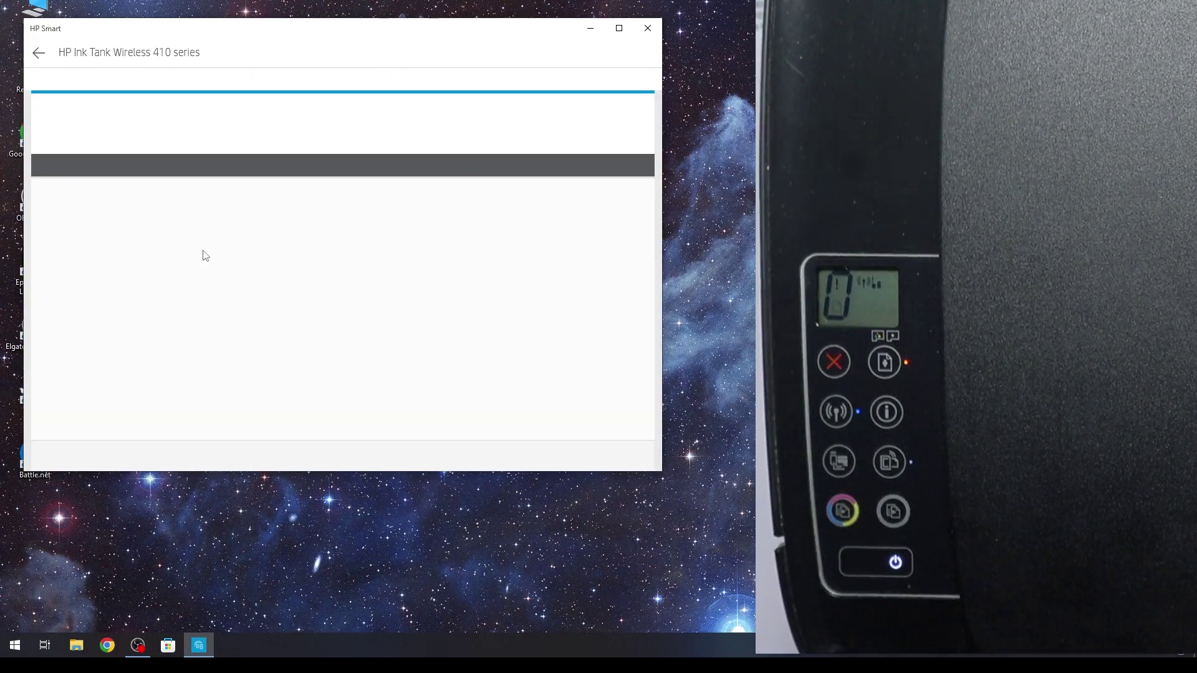
click(366, 165)
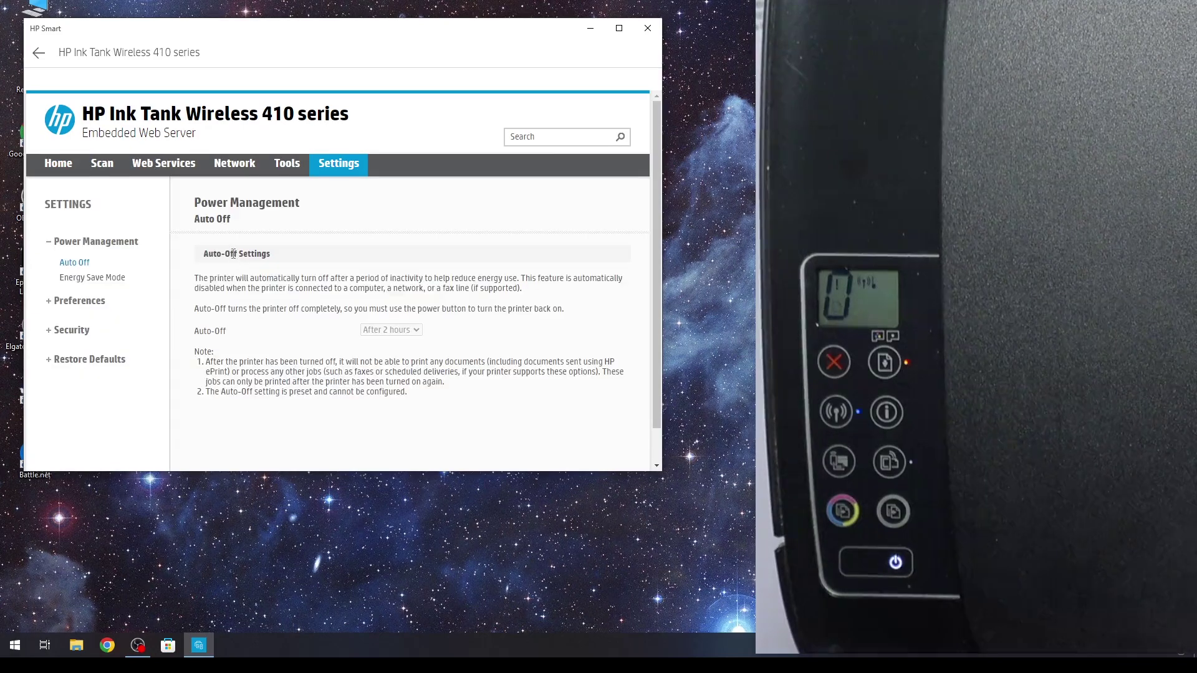
click(93, 359)
scroll(94, 355, down, 1)
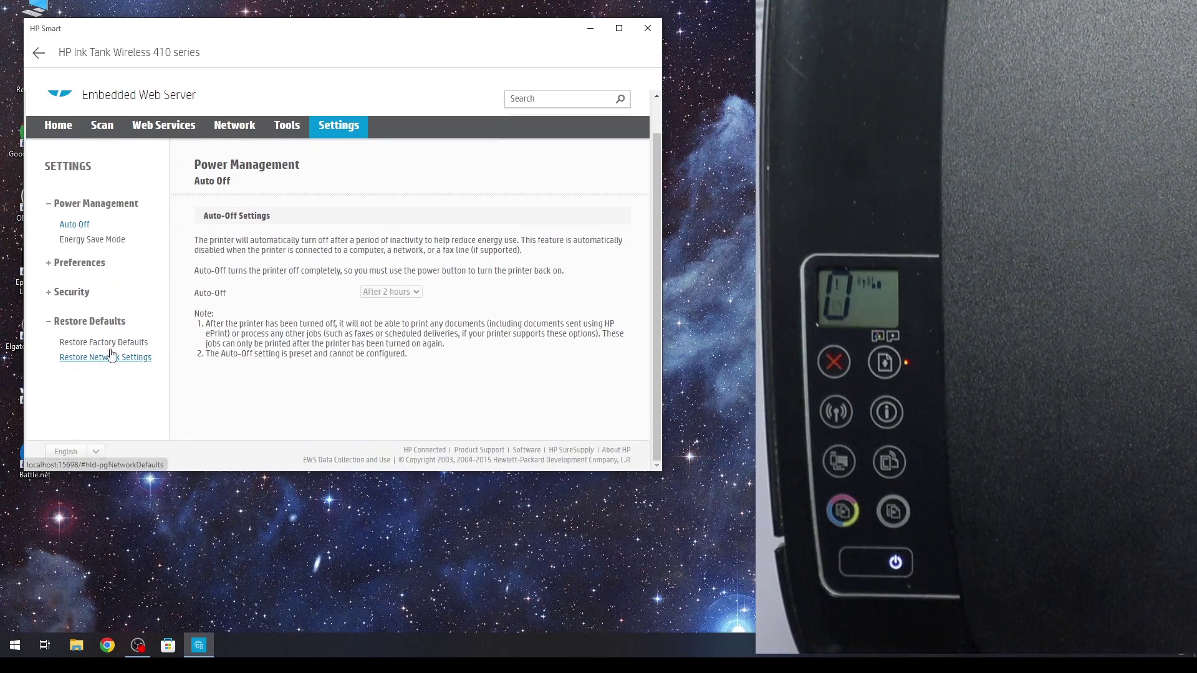
click(115, 344)
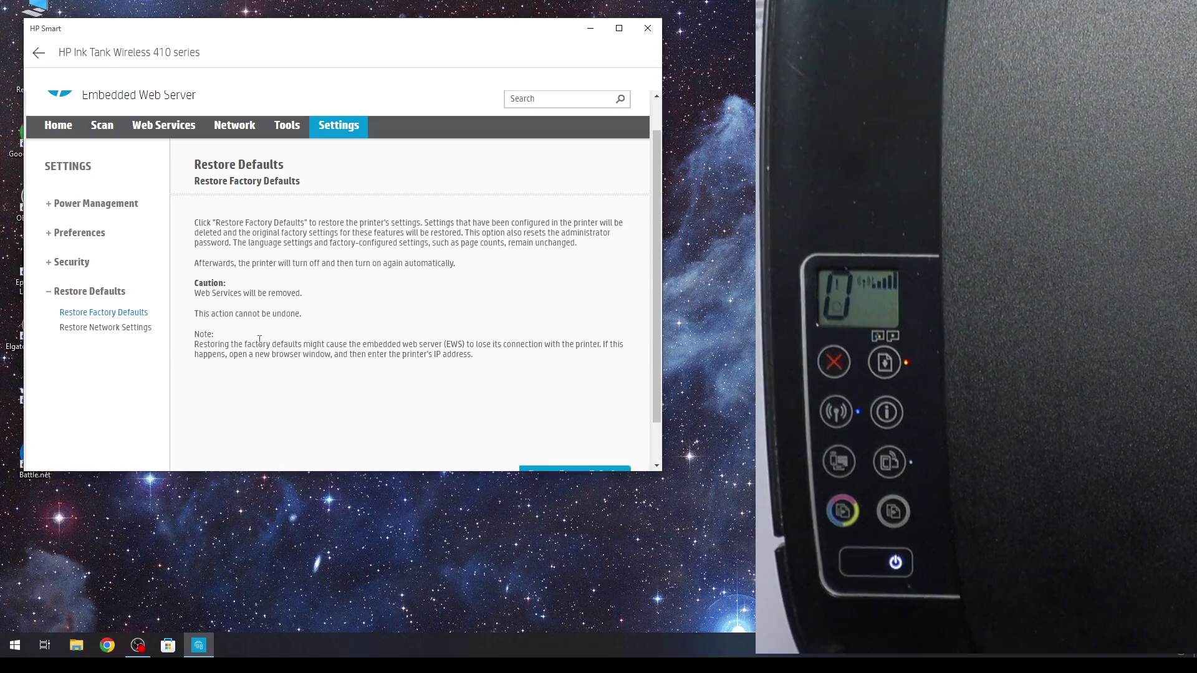
scroll(260, 340, down, 1)
- Restore the printer's factory defaults, confirming with Yes in the Caution dialog
click(552, 424)
scroll(424, 390, down, 1)
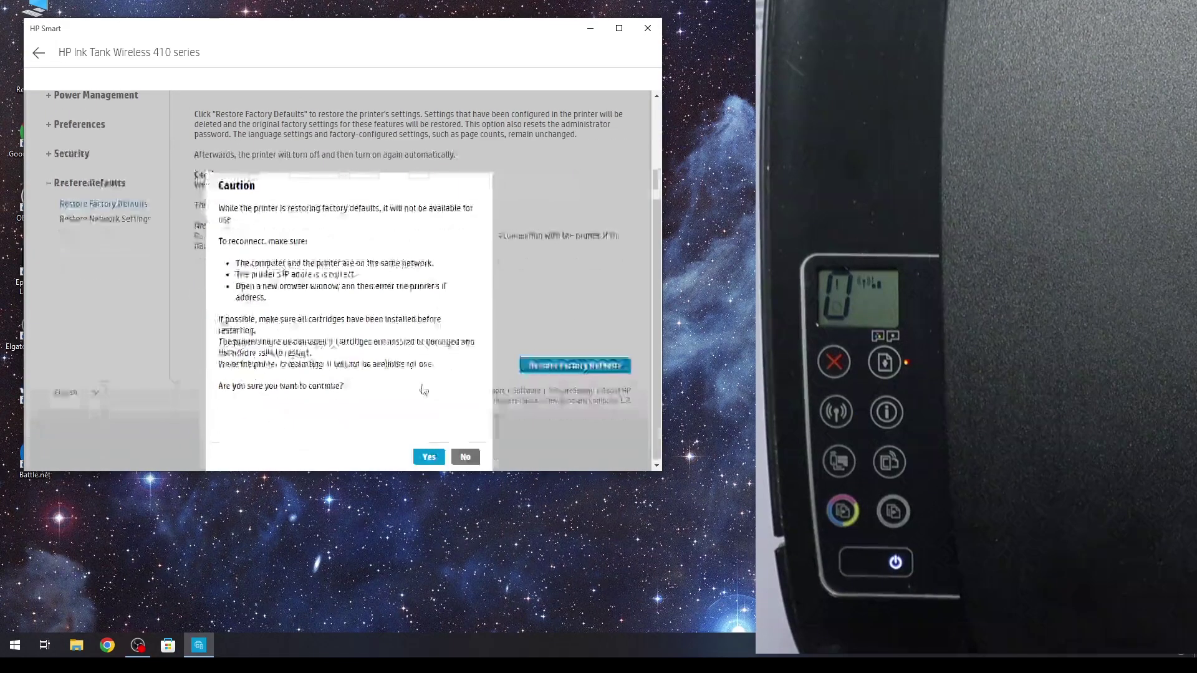
click(429, 457)
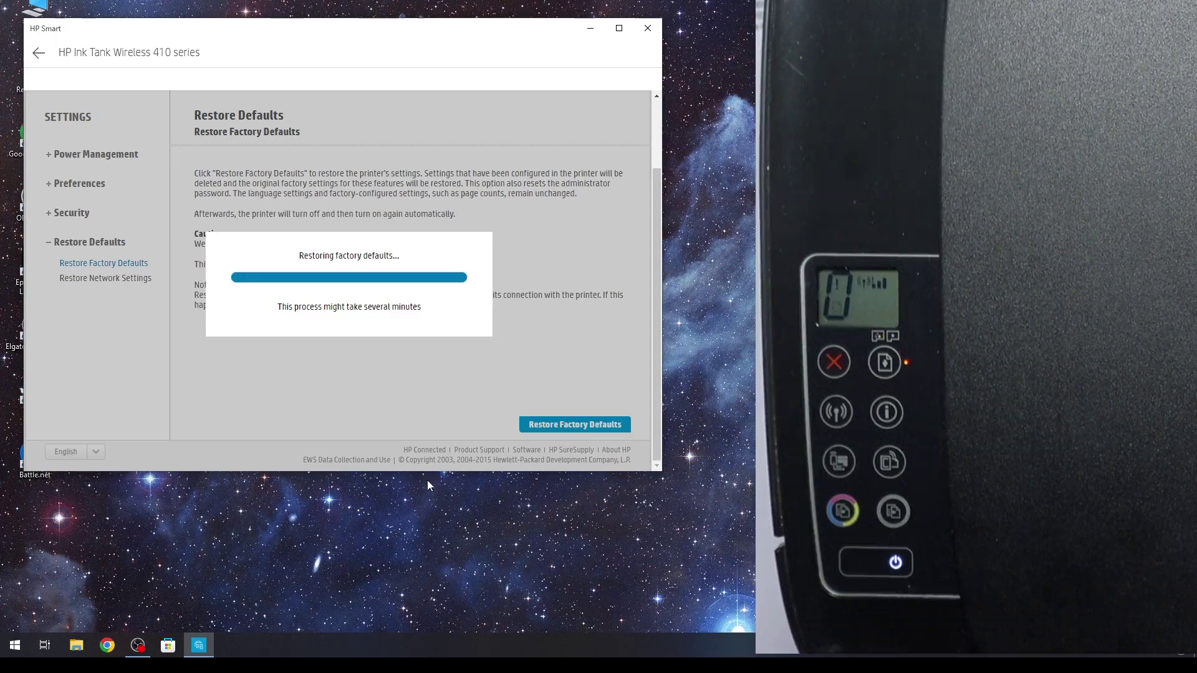
- Move the HP Smart window to the top-left and enlarge it to full screen height
drag(427, 480, 471, 605)
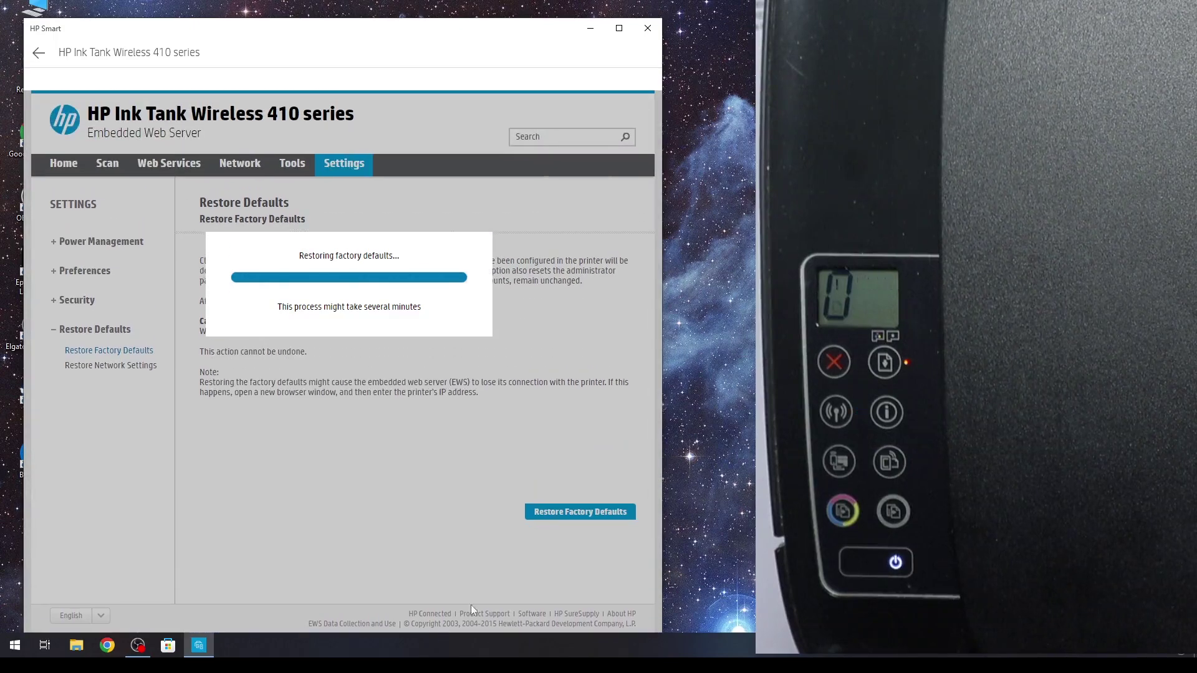
drag(662, 350, 755, 350)
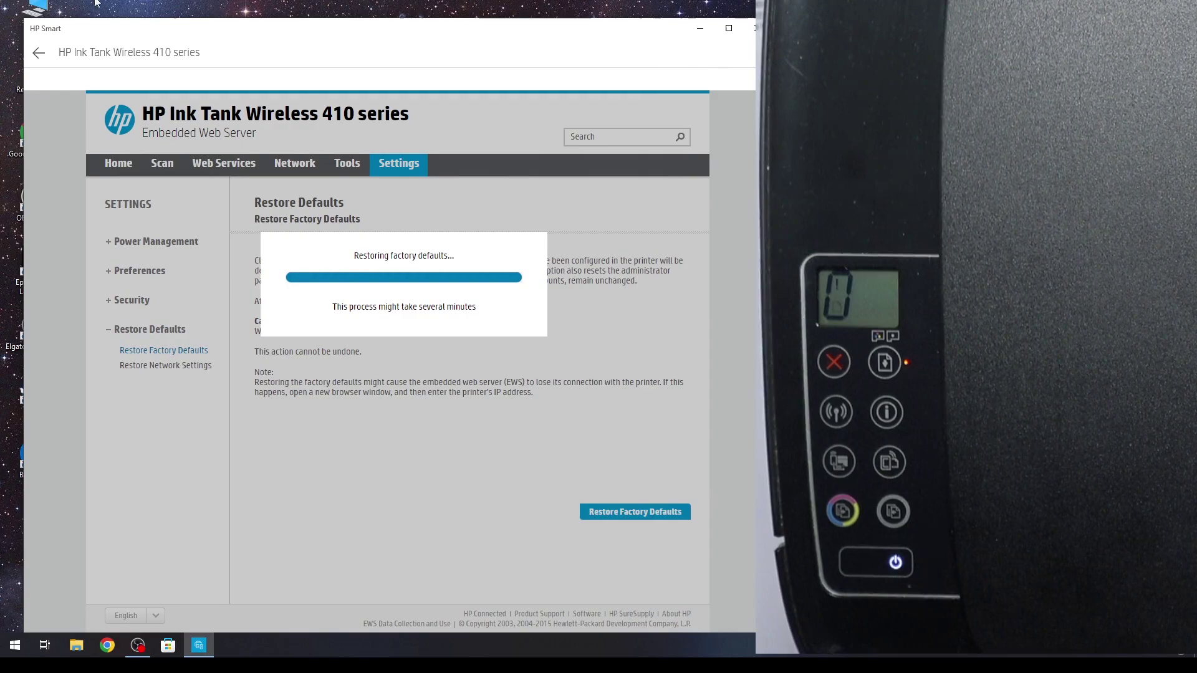
drag(132, 36, 111, 21)
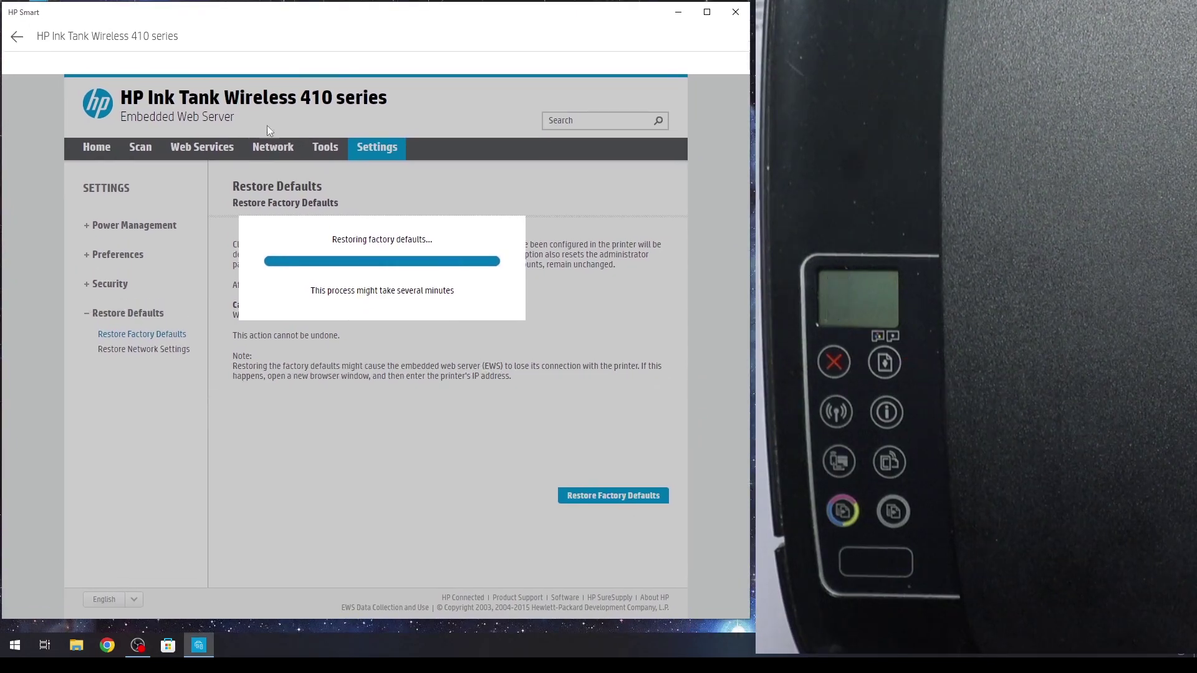
drag(749, 432, 788, 432)
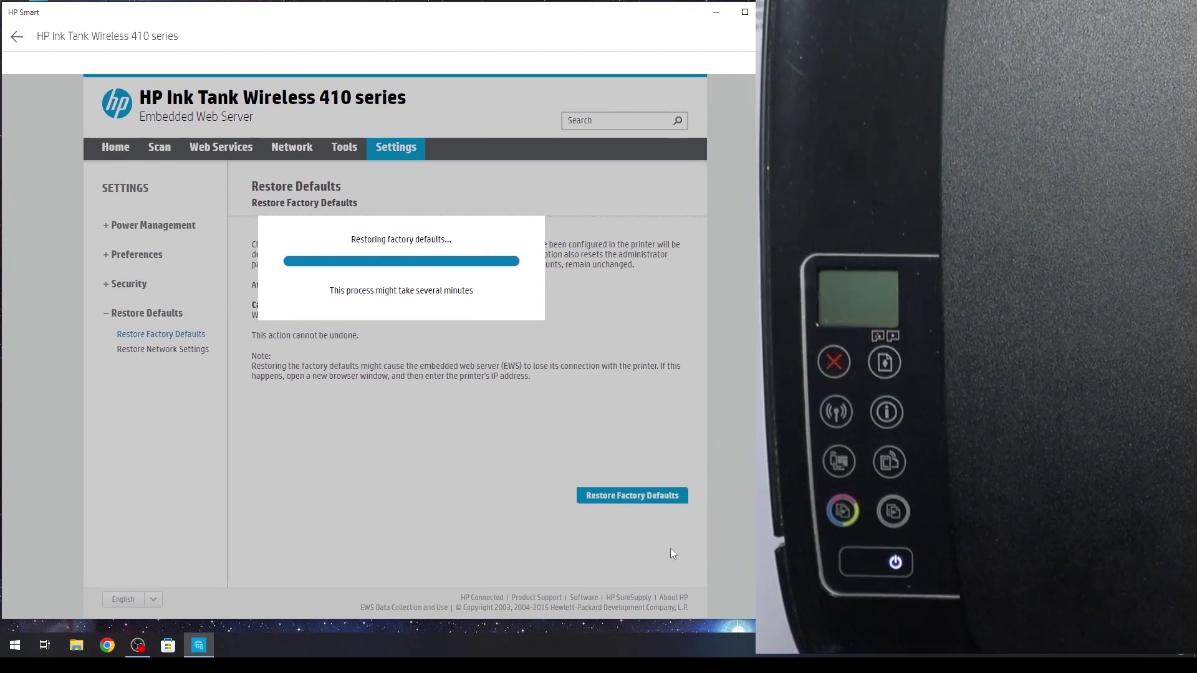
drag(649, 621, 653, 637)
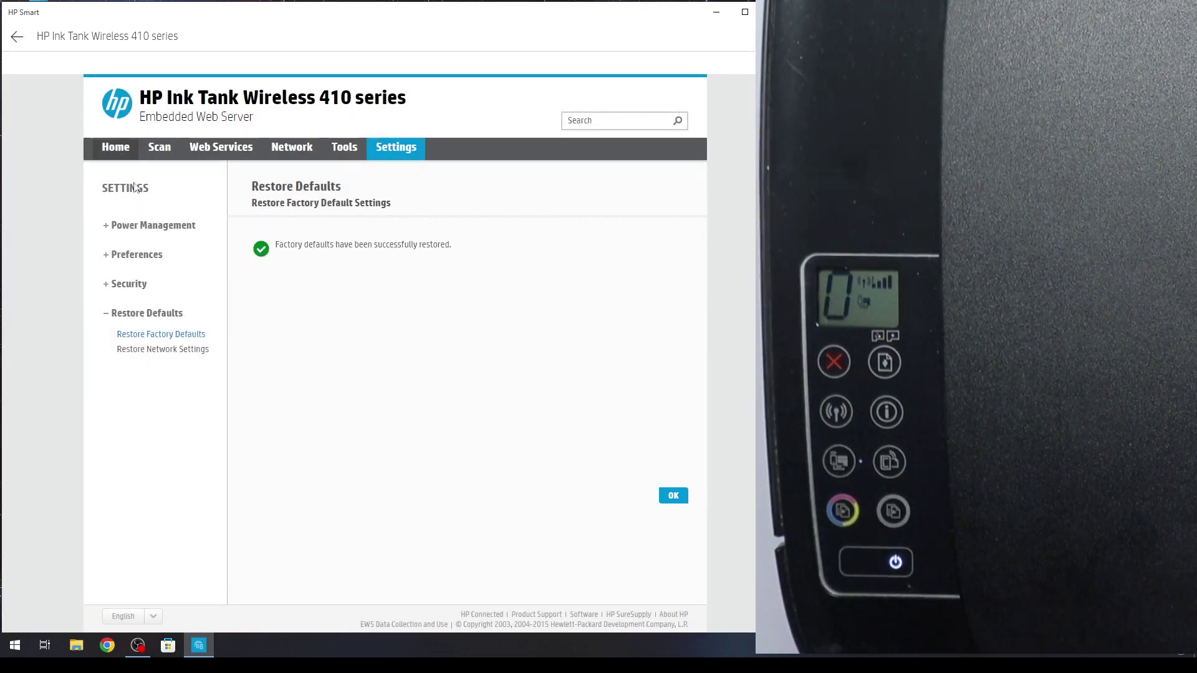
- View the web server's Home and Scan sections, then reopen the Ready printer's Advanced Settings
click(106, 147)
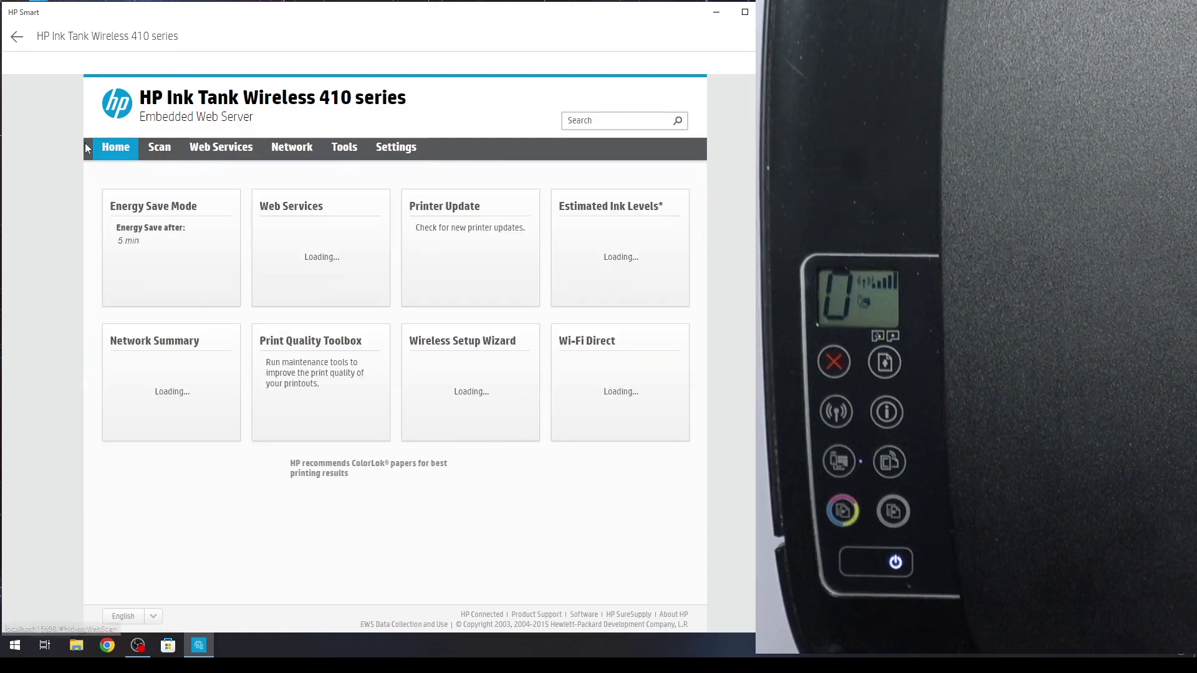
click(164, 146)
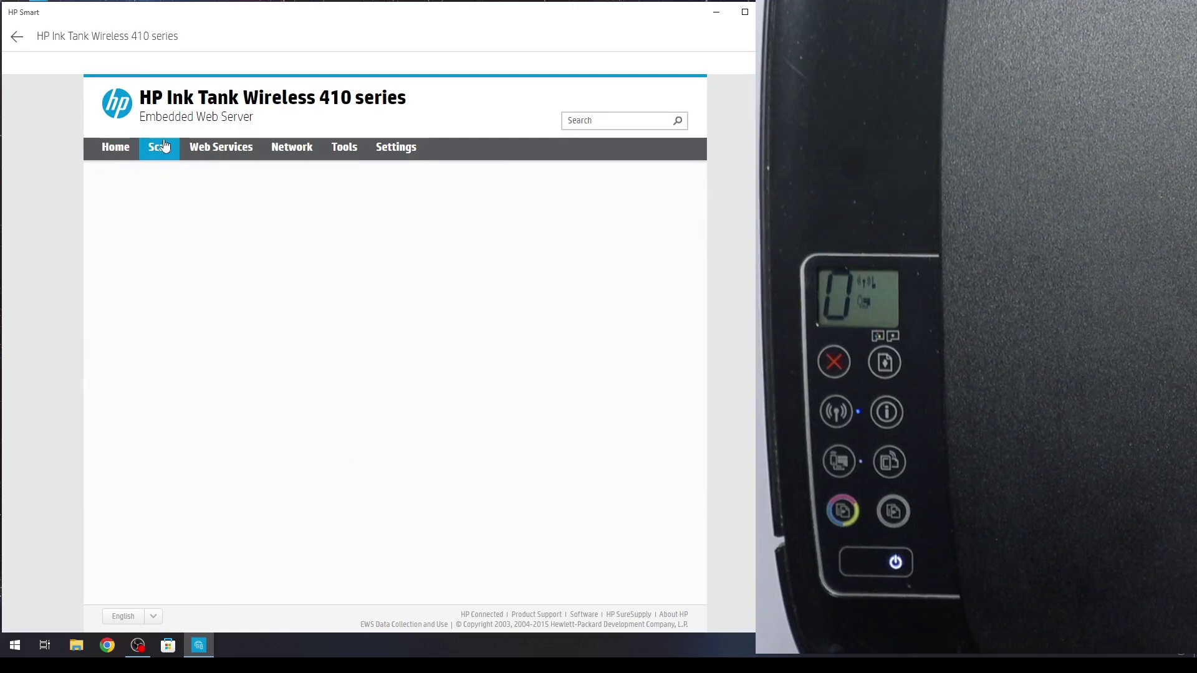
click(17, 36)
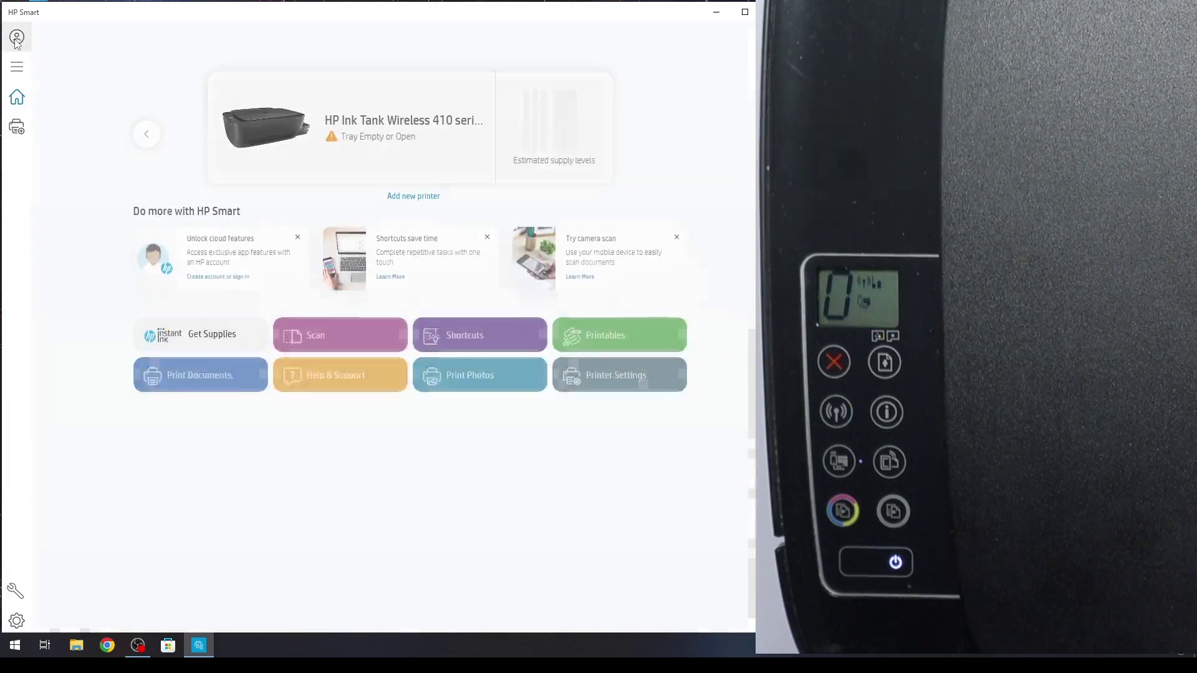
click(281, 146)
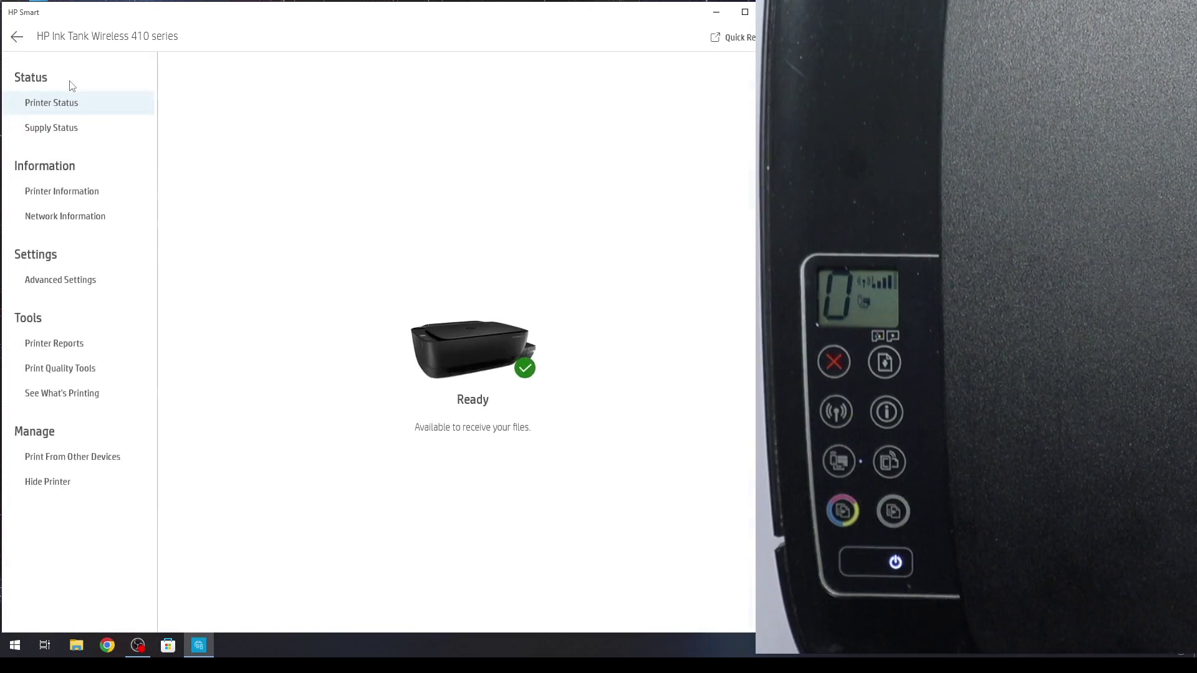
click(80, 277)
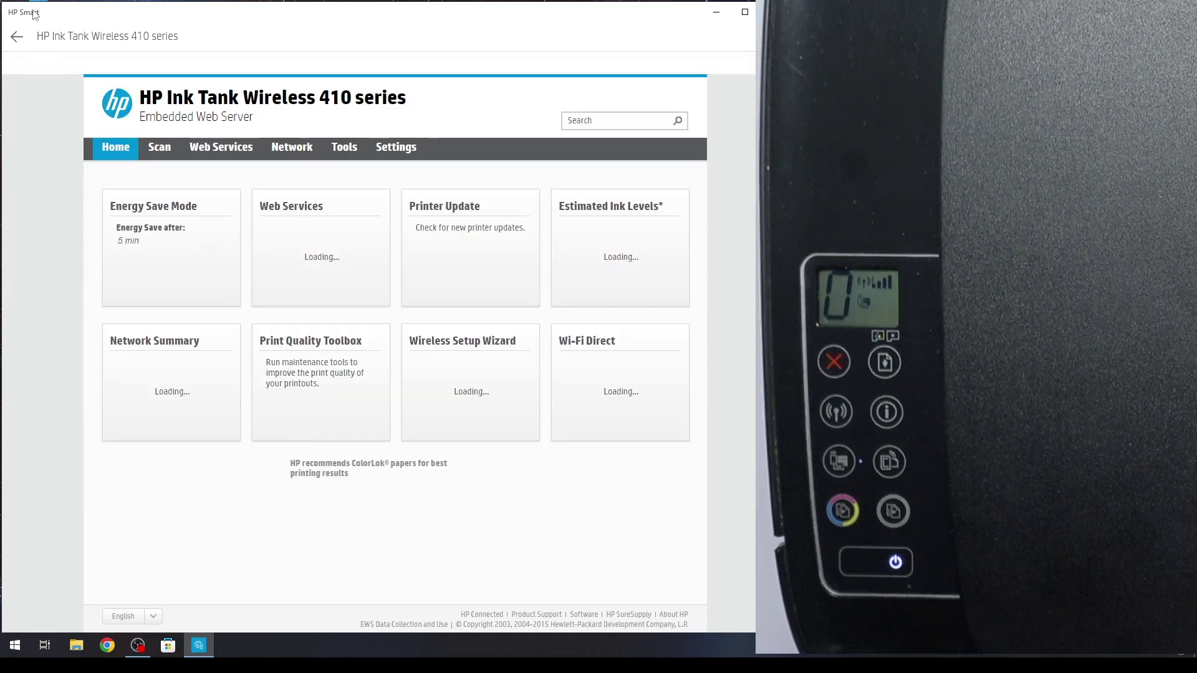
- Close and relaunch HP Smart, then open the printer's status page and Advanced Settings
click(17, 36)
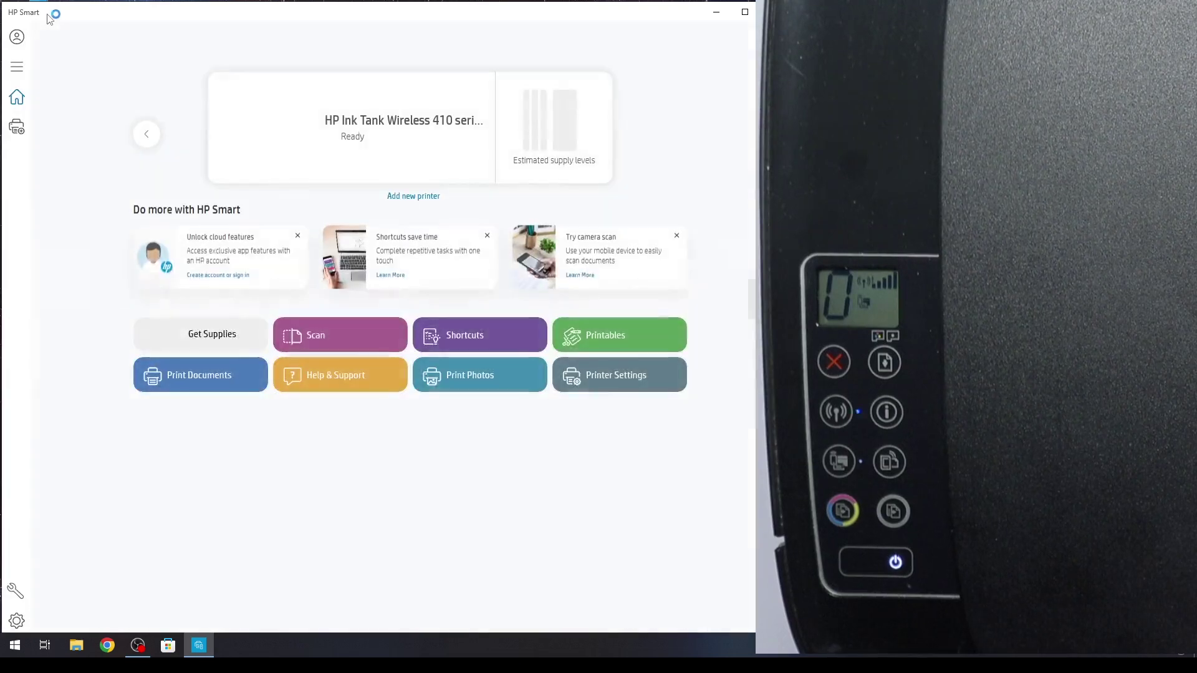
key(alt+F4)
key(super)
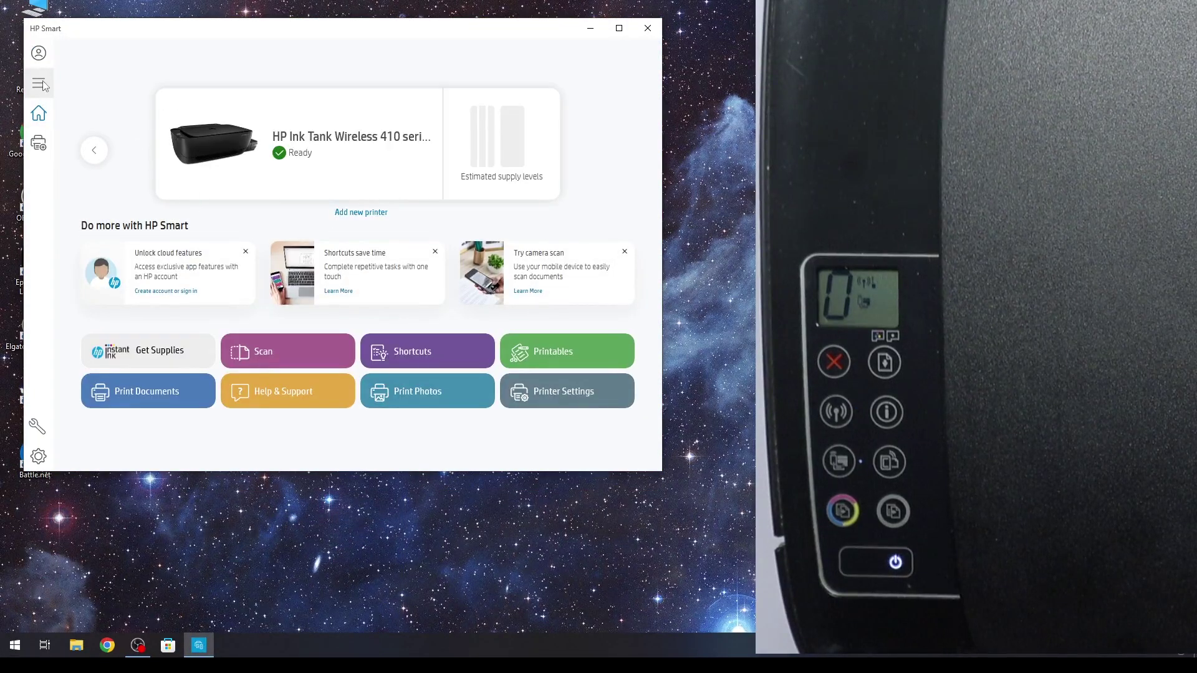
click(174, 134)
click(93, 298)
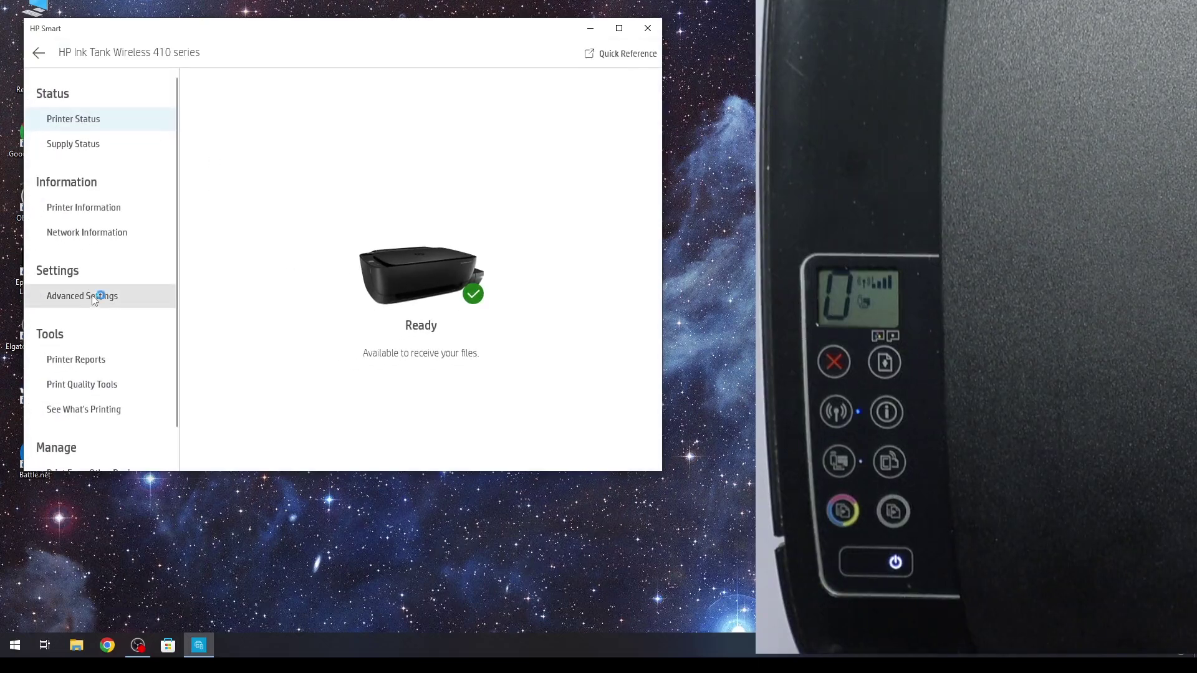